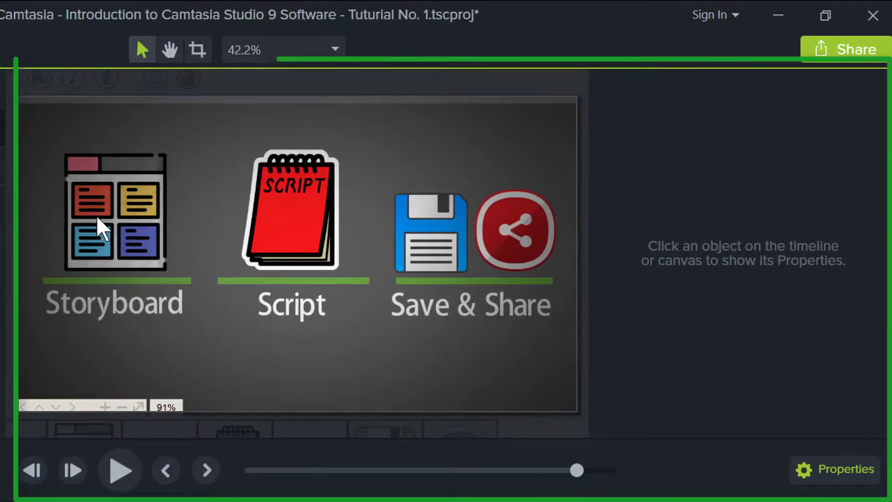
- Start a screen recording and move the recorder's control window up, clear of the timeline
left_click(99, 218)
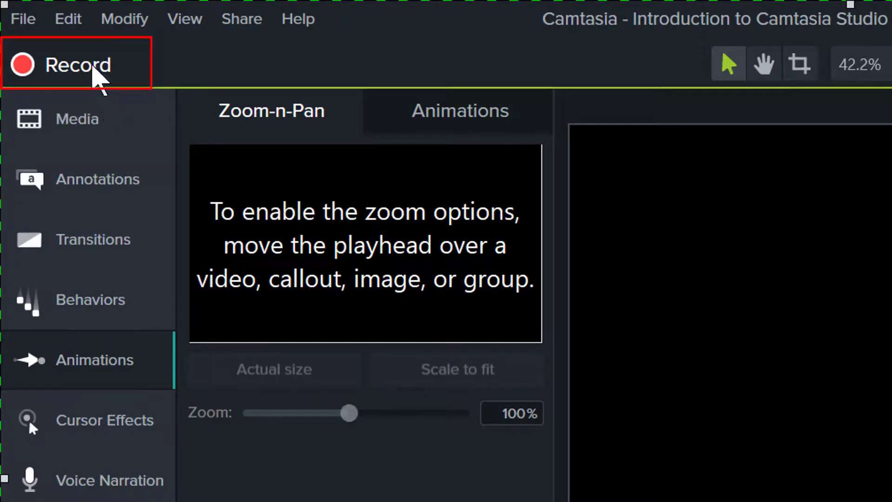
left_click(95, 74)
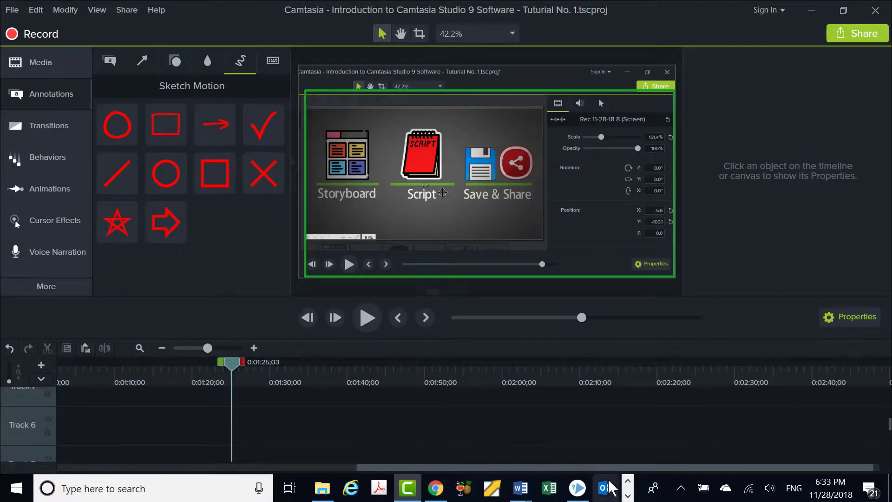
left_click(627, 496)
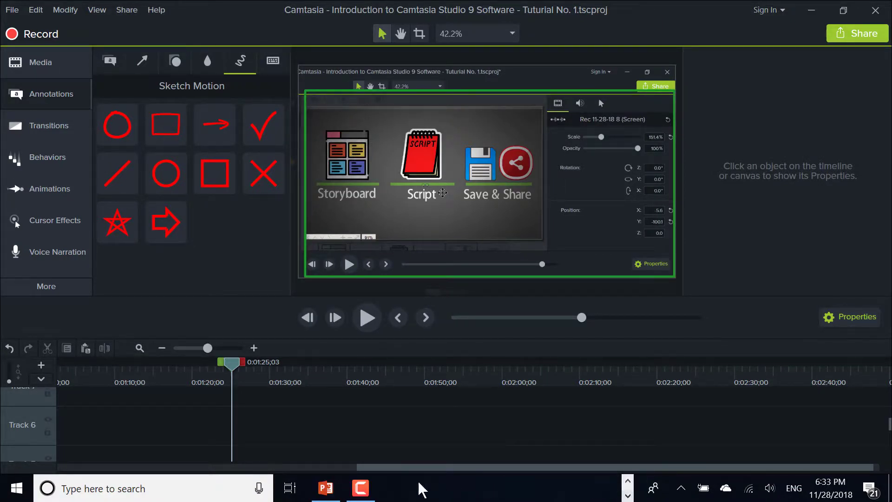
left_click(364, 494)
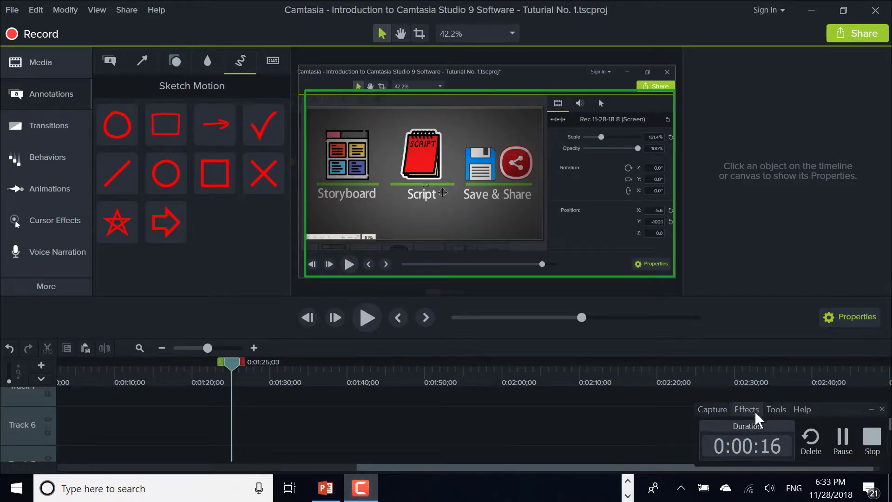
left_click_drag(817, 412, 808, 225)
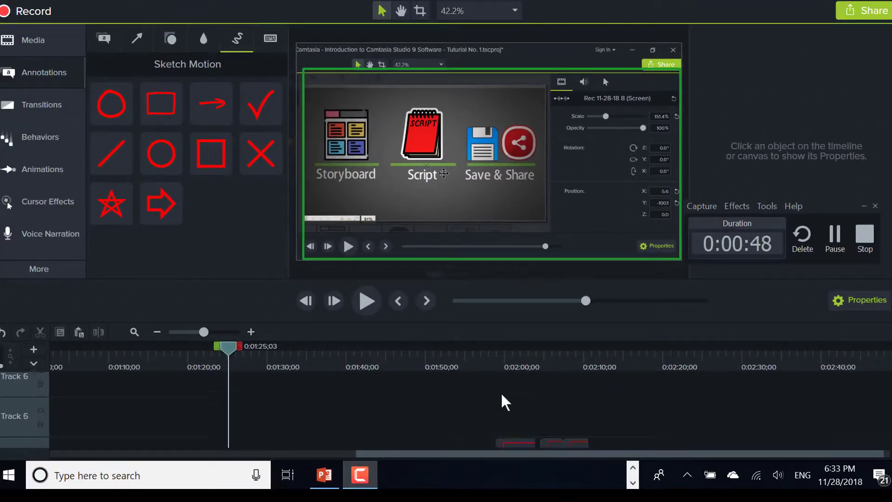
- Show the project media and briefly play the timeline preview, pausing it again
scroll(499, 400, "down", 5)
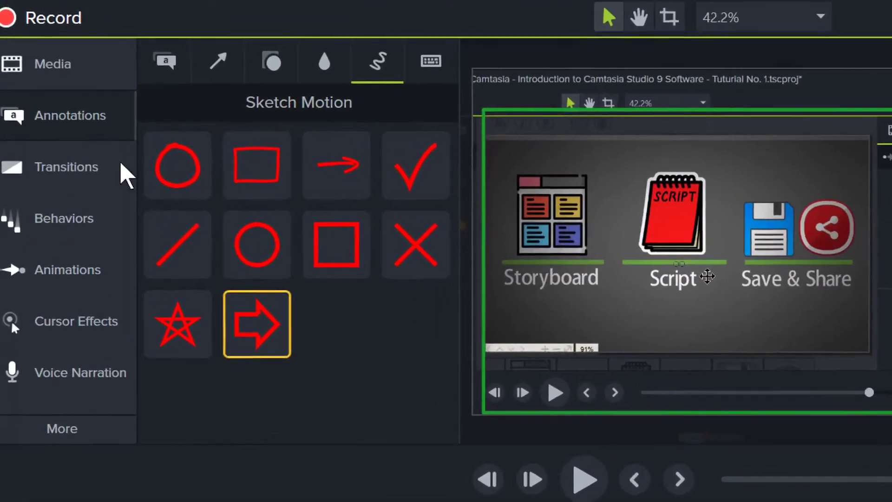
left_click(66, 76)
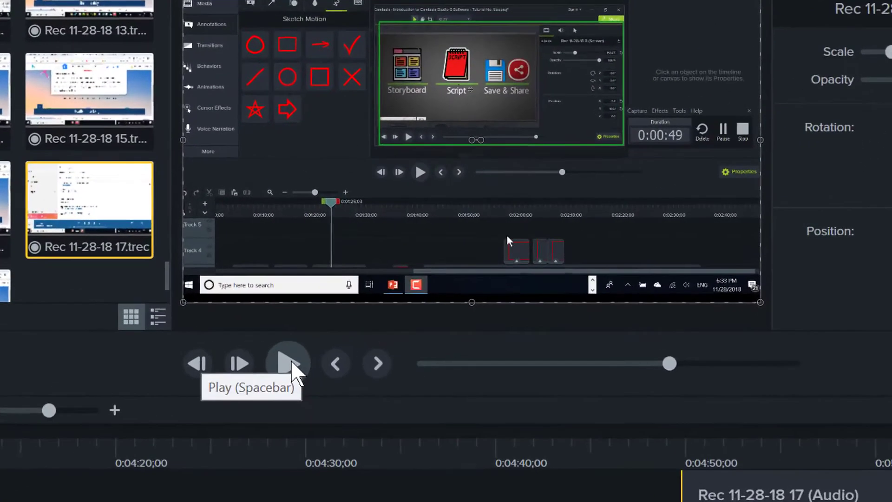
left_click(289, 365)
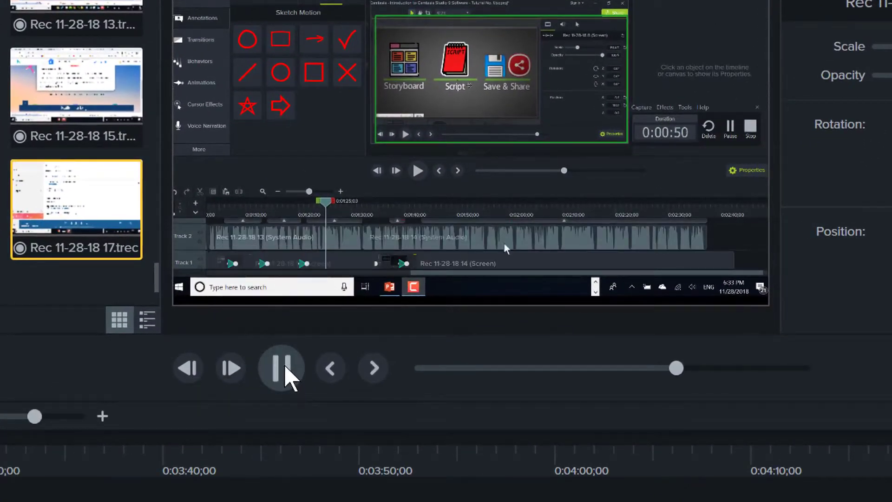
left_click(285, 366)
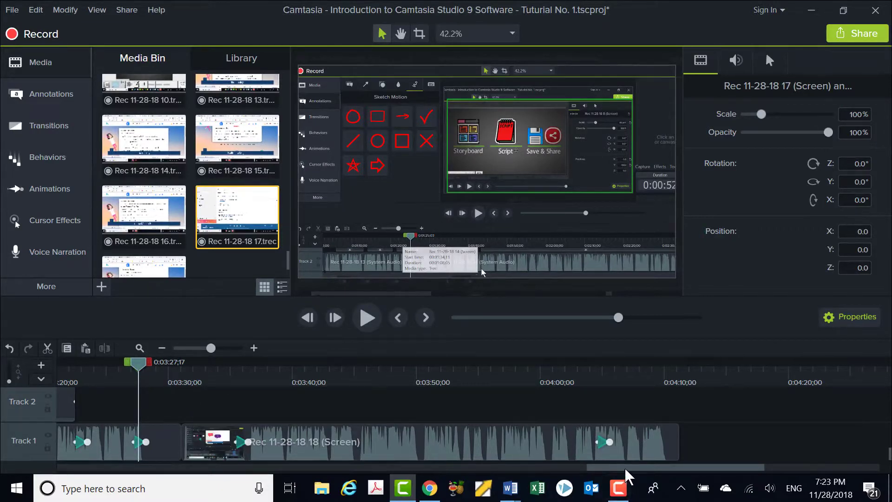
- Trim the end of the Rec 11-28-18 17 audio and screen clips back to 0:05:04;28
left_click_drag(139, 367, 864, 385)
left_click_drag(665, 467, 824, 467)
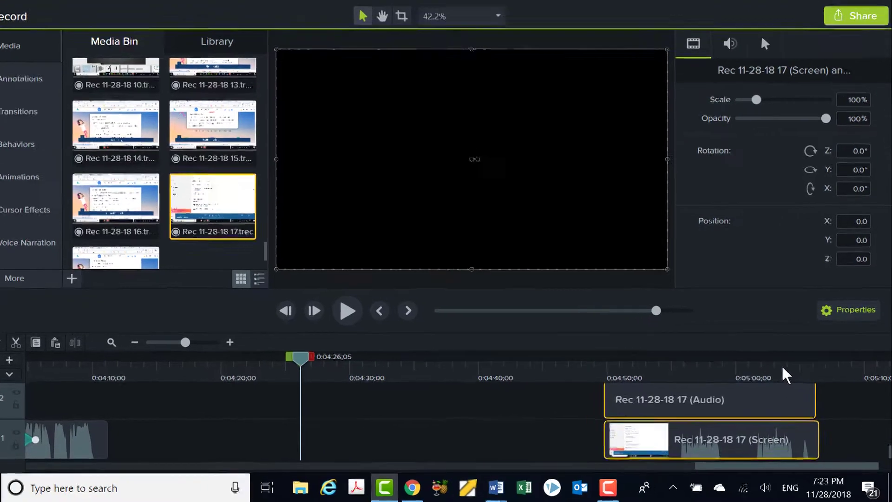
left_click_drag(786, 367, 797, 360)
left_click_drag(697, 214, 708, 214)
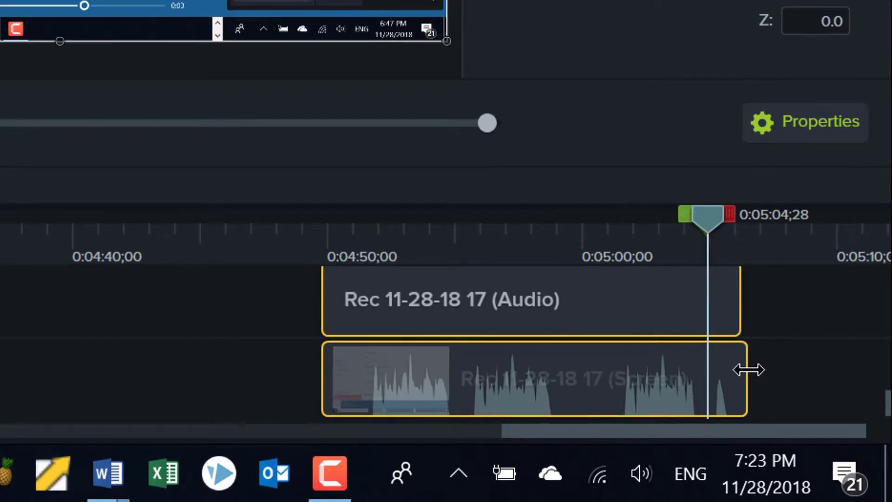
left_click_drag(748, 369, 697, 364)
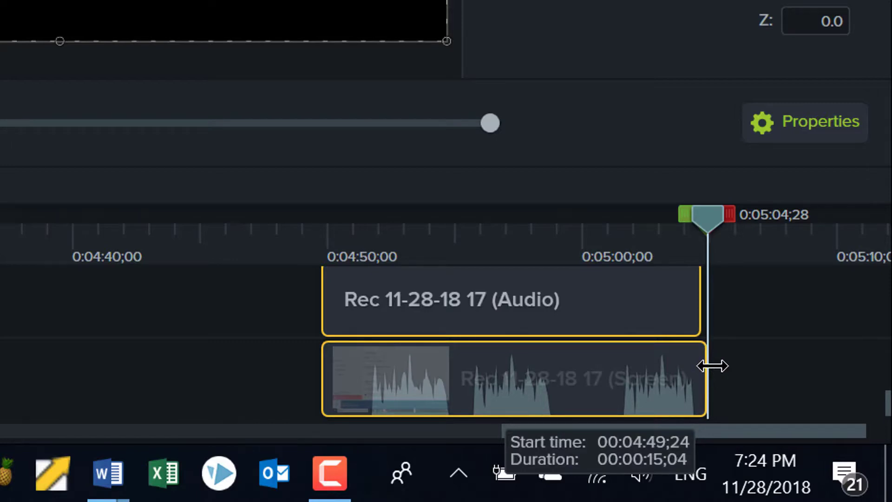
- Cut the selected Rec 11-28-18 17 clips from the timeline
left_click_drag(709, 227, 549, 222)
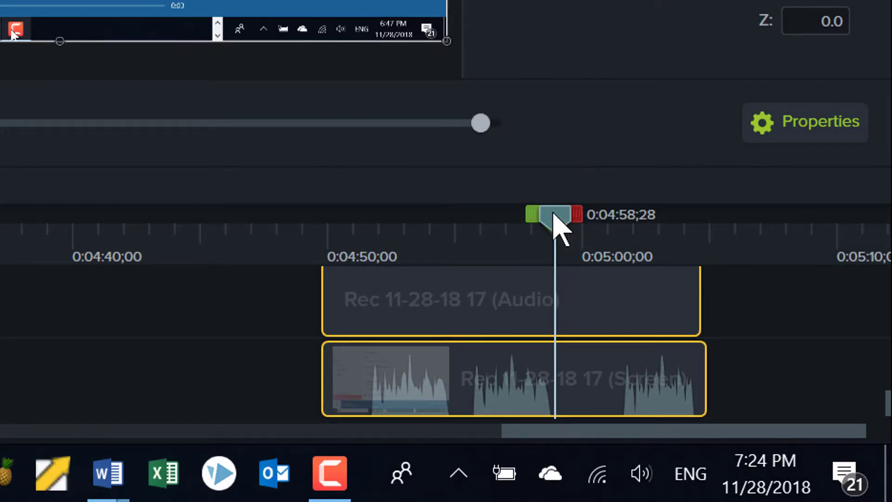
left_click_drag(555, 215, 634, 215)
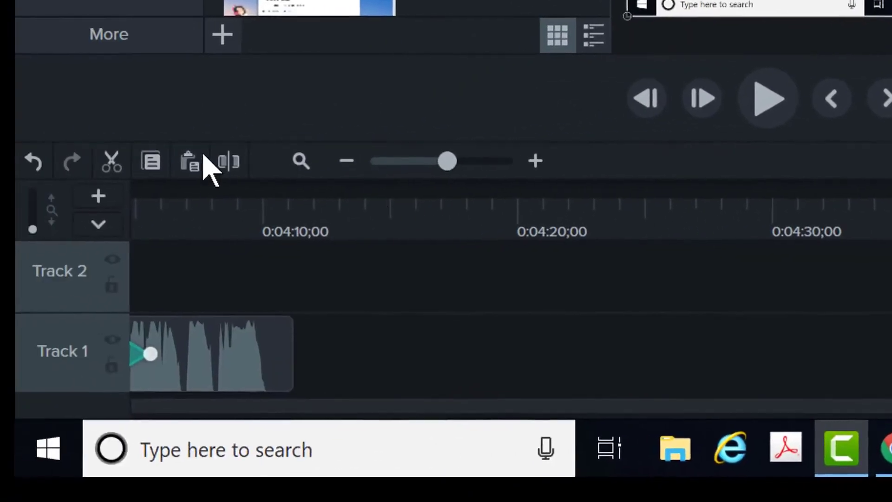
left_click(117, 158)
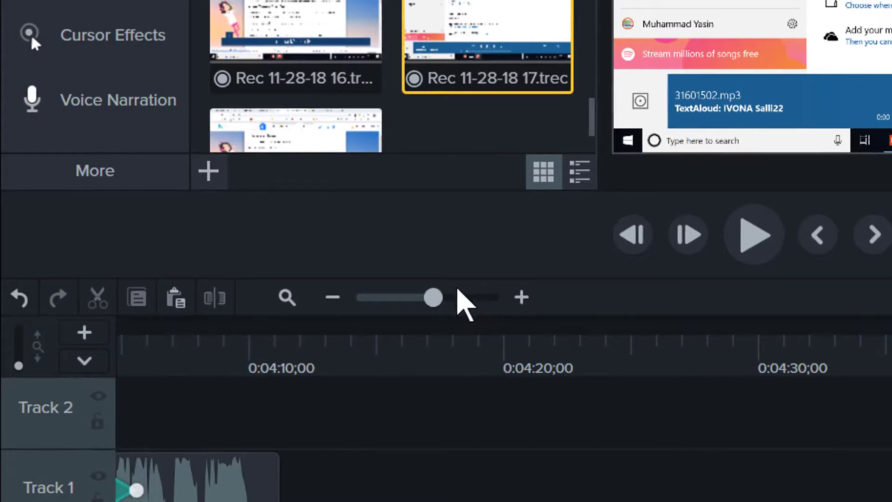
- Undo the recent timeline edits, redoing one once before undoing it again
mouse_move(432, 297)
left_mouse_down()
mouse_move(387, 300)
mouse_move(469, 297)
mouse_move(439, 297)
left_mouse_up()
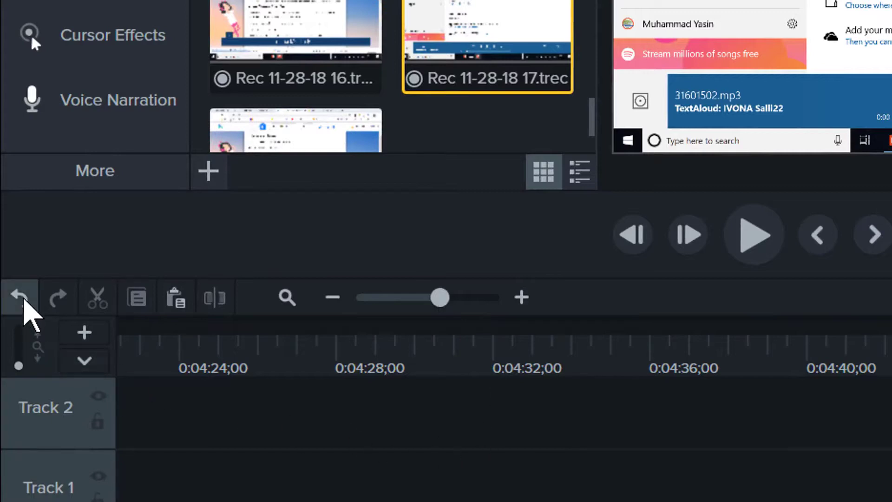
left_click(25, 299)
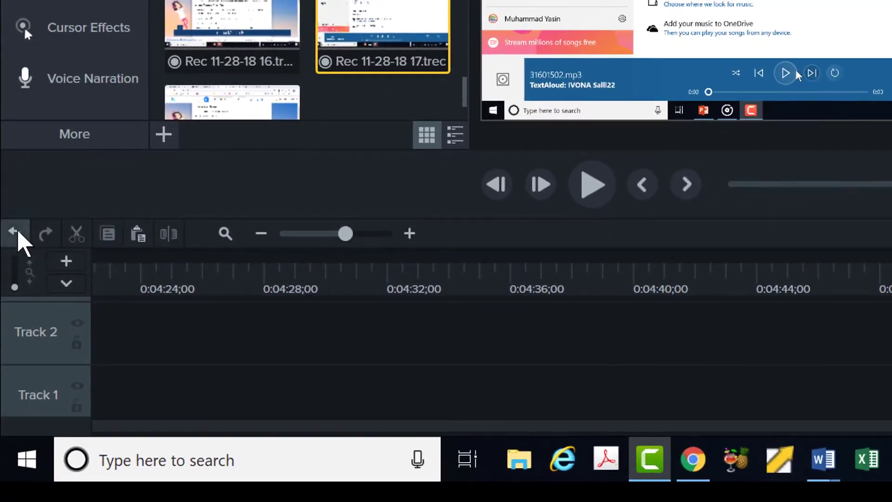
left_click(18, 231)
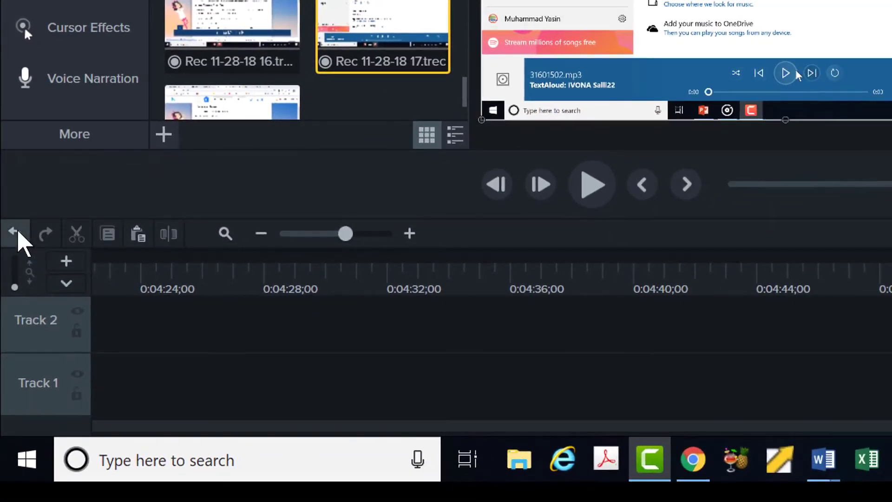
left_click(42, 235)
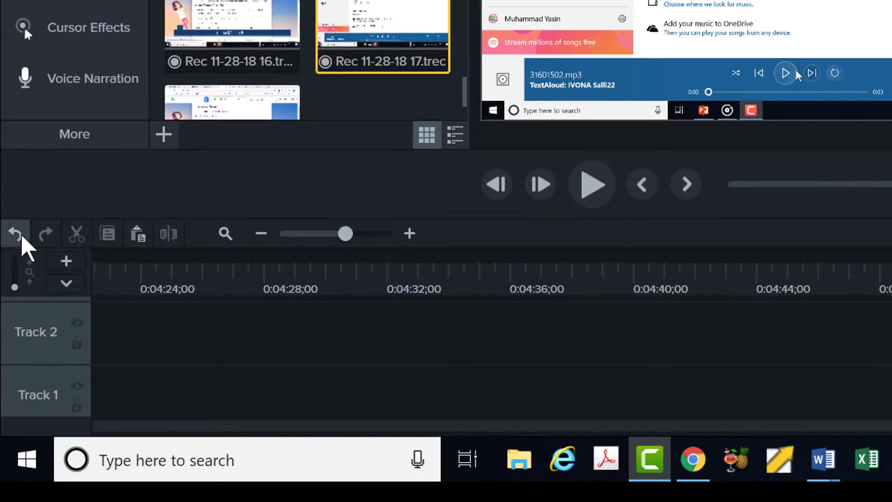
left_click(21, 234)
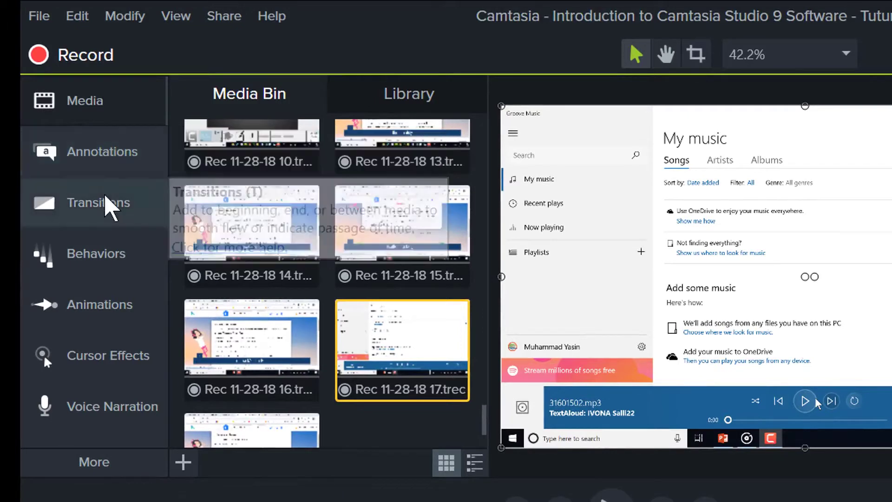
- Add the red speech-bubble callout in the Basic style to the canvas, over the music player's sidebar
left_click(104, 158)
mouse_move(285, 251)
left_mouse_down()
mouse_move(285, 259)
mouse_move(650, 285)
left_mouse_up()
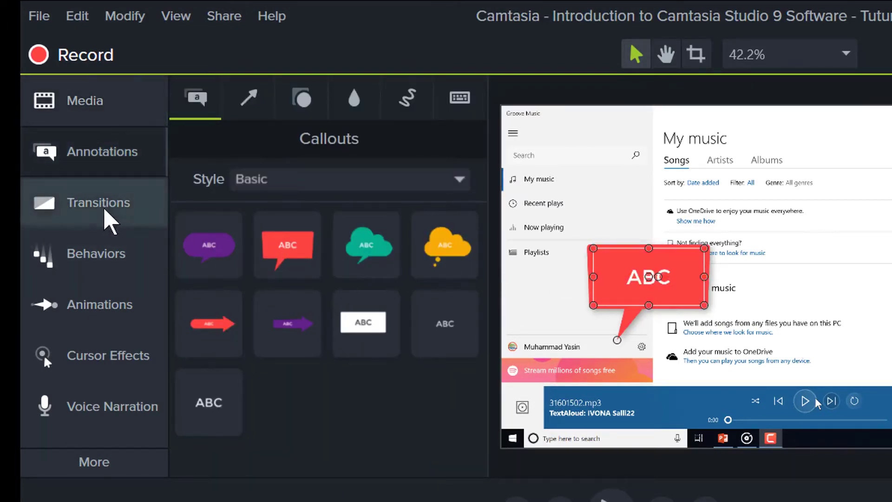
- Try to apply the Circle stretch transition to the red callout and look at the animations
left_click(107, 206)
left_click_drag(264, 320, 662, 310)
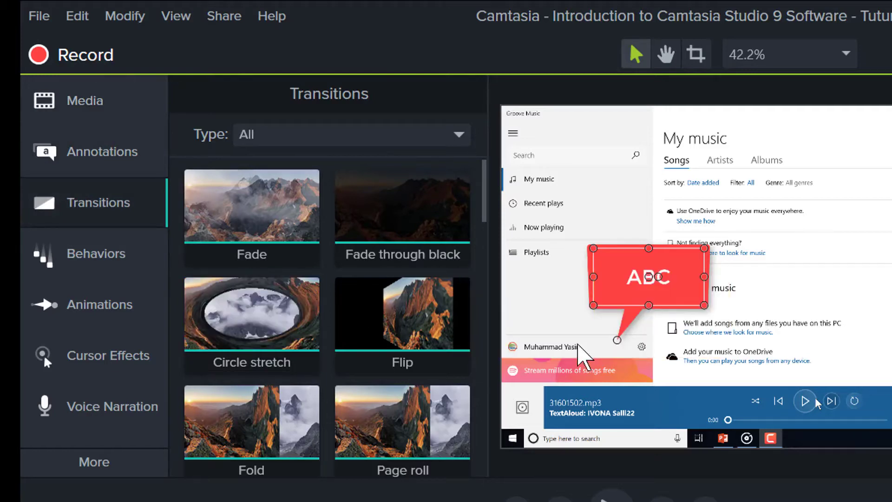
left_click(122, 316)
- Add the green cloud callout and the orange thought-cloud callout to the canvas beside the red one
left_click(107, 167)
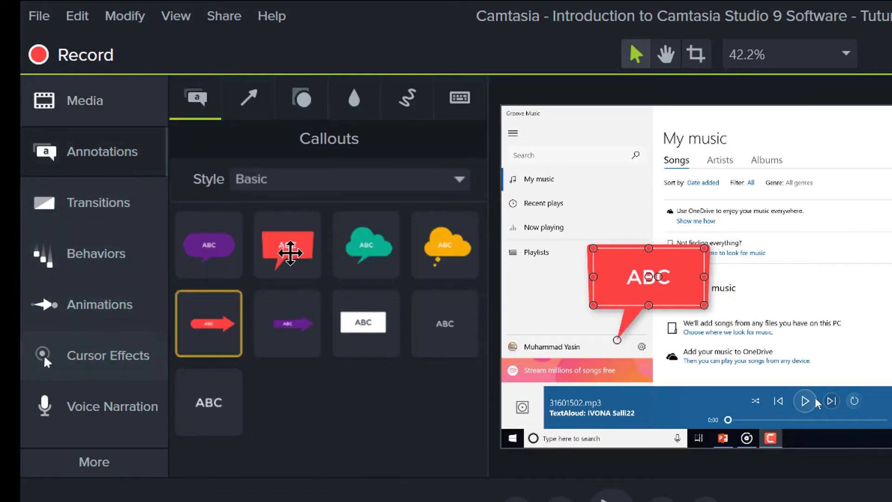
left_click_drag(365, 253, 873, 223)
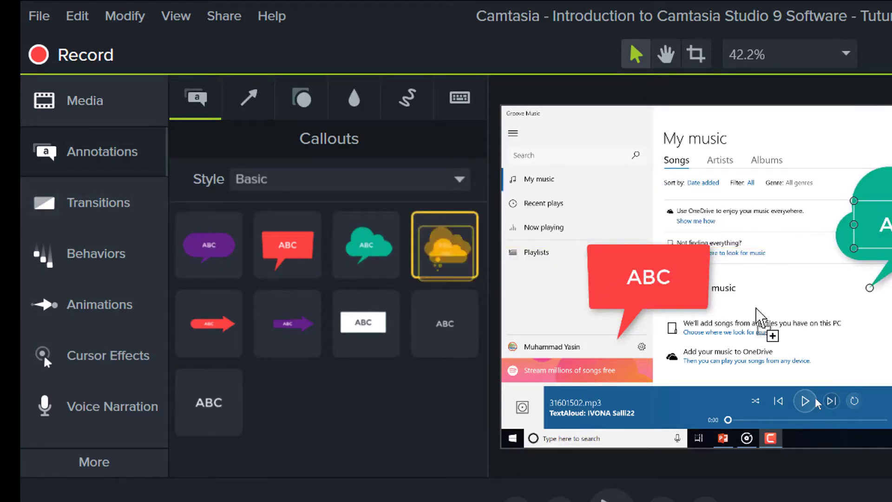
left_click_drag(697, 307, 806, 325)
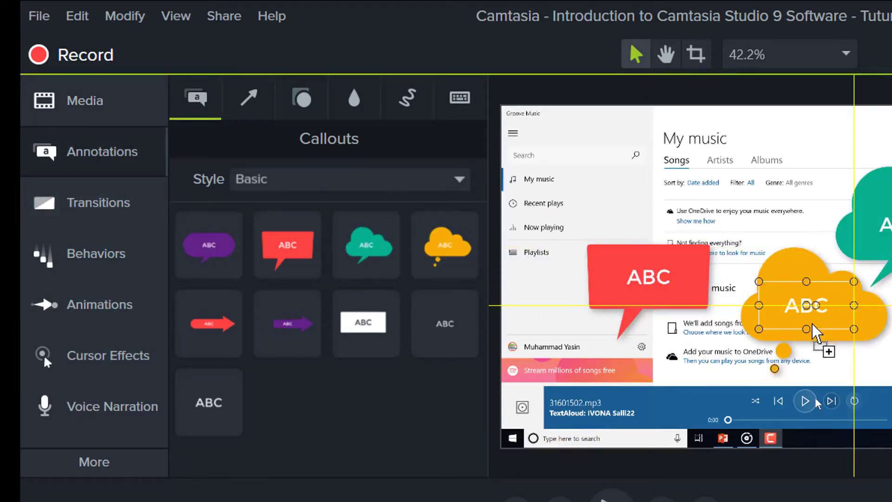
- Save the project and start sharing the video as a local file
left_click(42, 18)
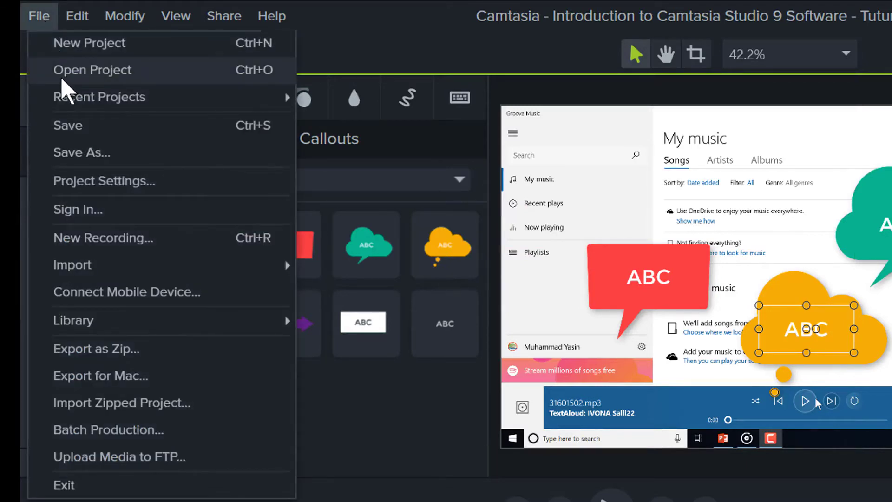
left_click(69, 125)
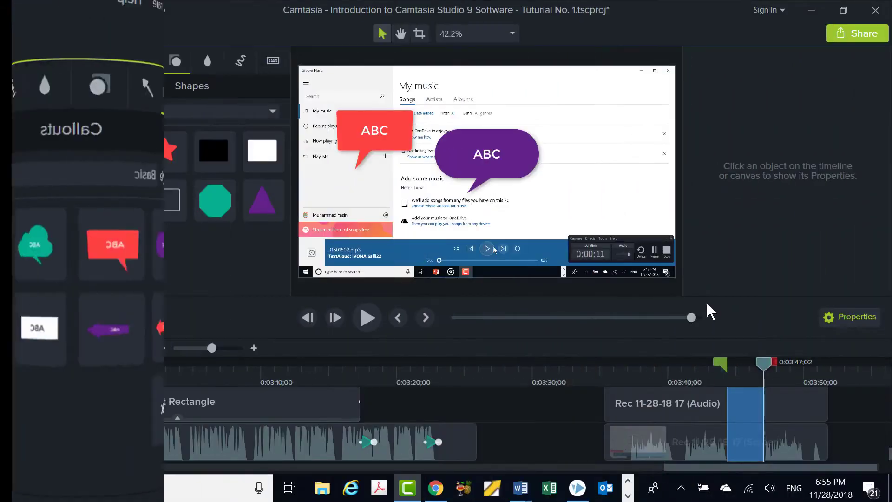
left_click(862, 39)
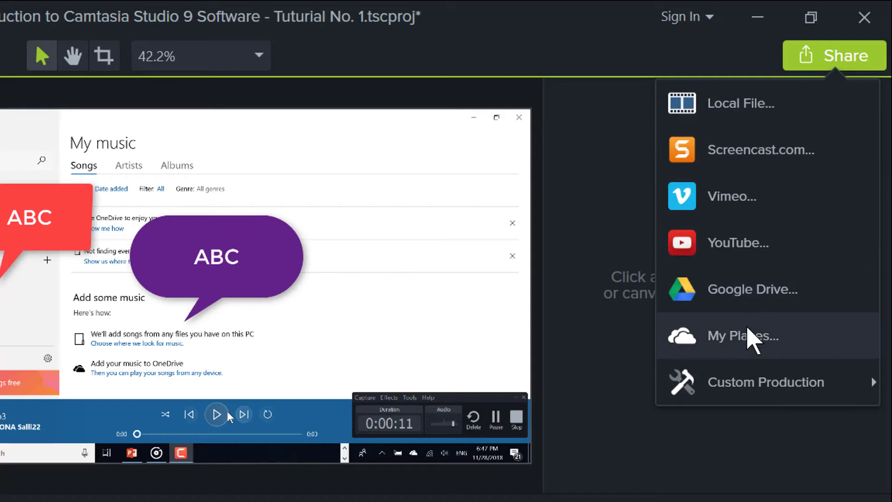
mouse_move(757, 381)
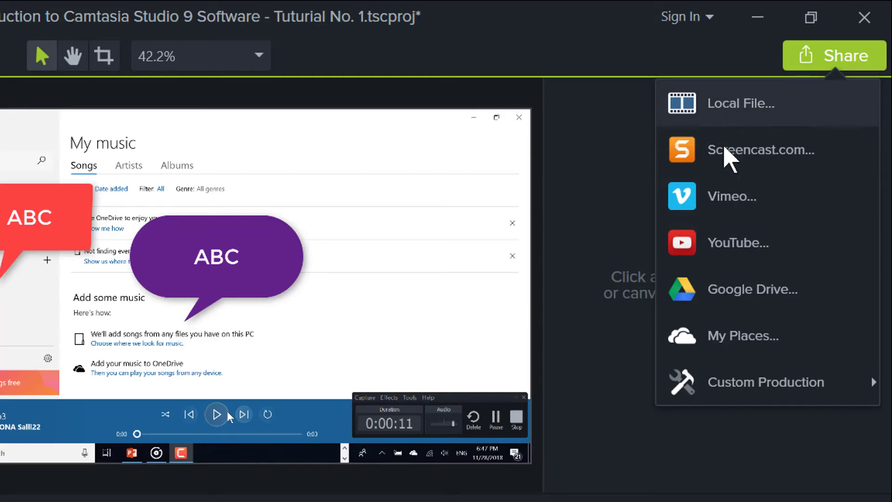
left_click(727, 111)
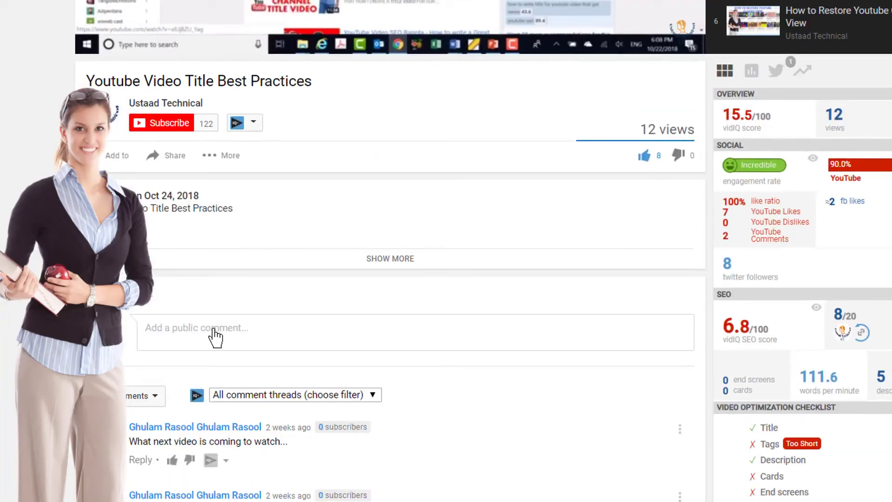
- On YouTube, write the public comment "please help me" under the video Youtube Video Title Best Practices
left_click(215, 336)
type("please hel")
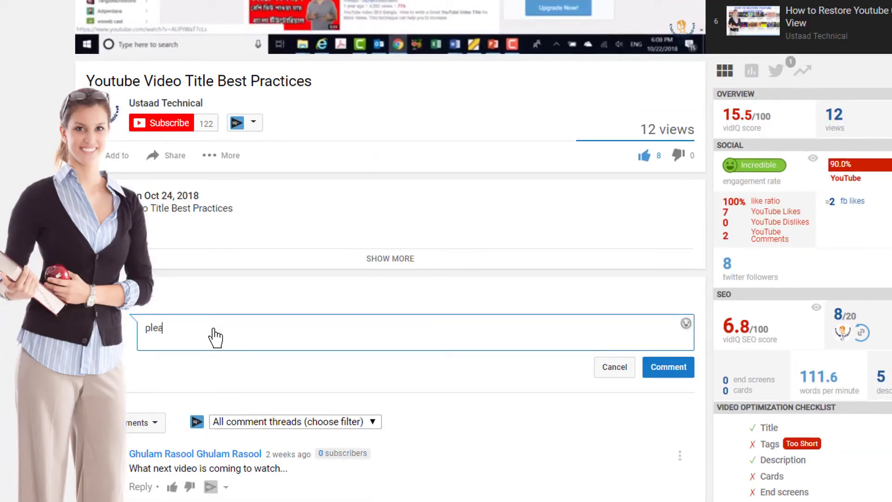
type("p me")
- Like the video Youtube Video Title Best Practices and share it in a Facebook post
left_click(860, 331)
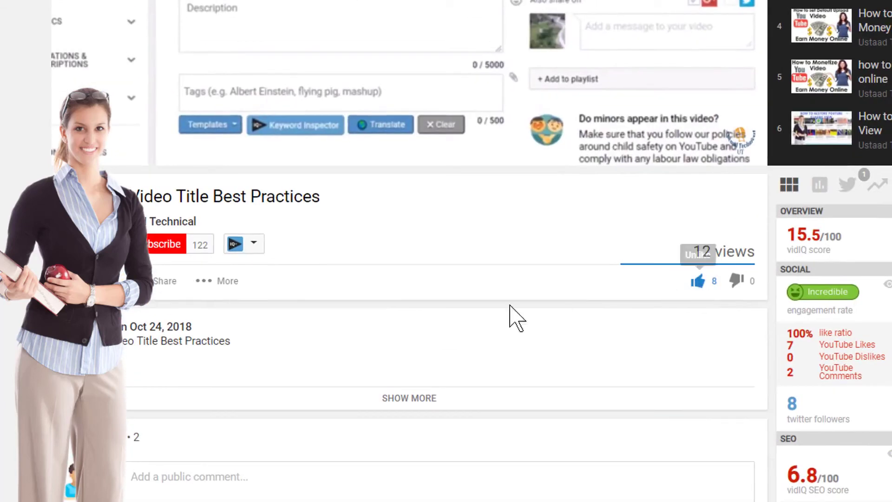
left_click(158, 284)
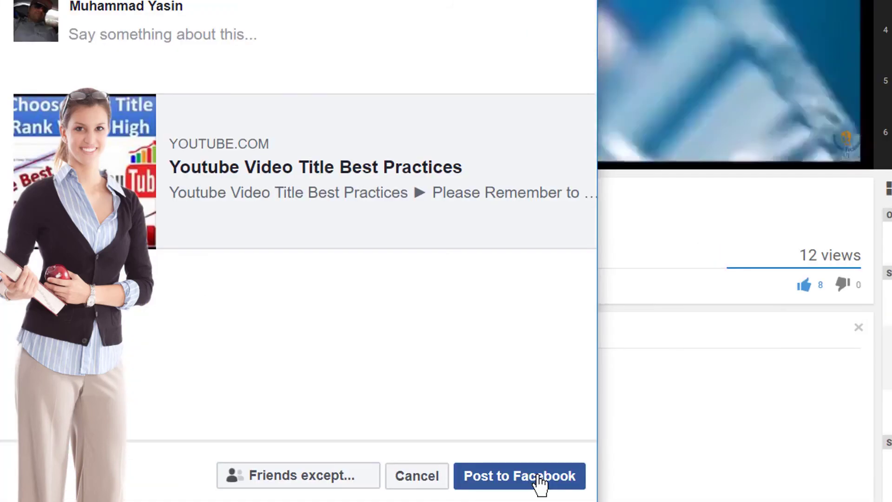
left_click(538, 478)
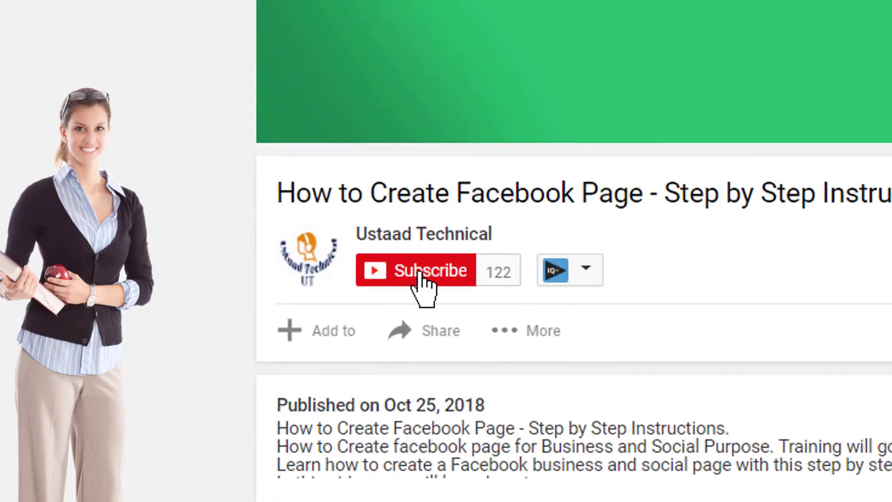
- Subscribe to the Ustaad Technical channel and save the setting to receive all of its notifications
left_click(419, 274)
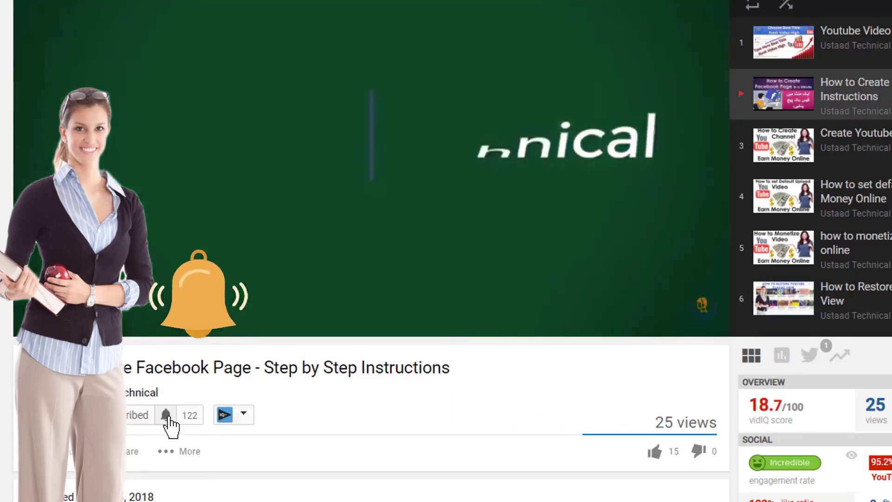
left_click(166, 415)
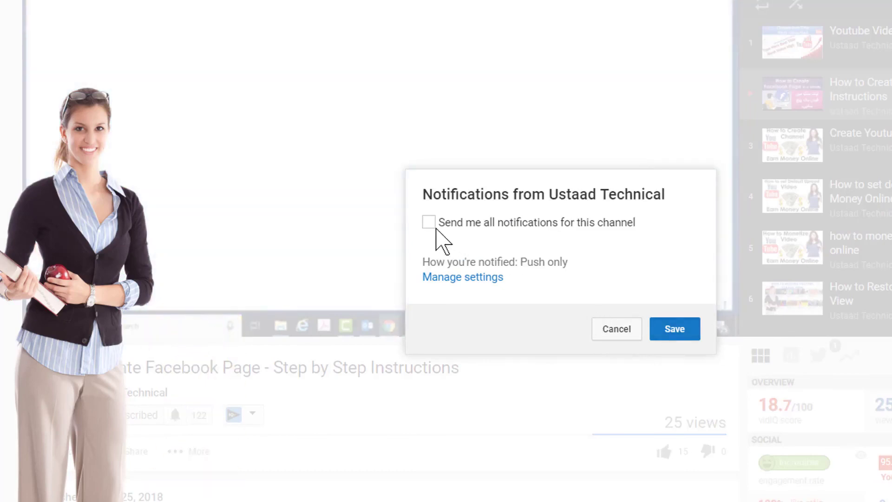
left_click(429, 224)
left_click(670, 331)
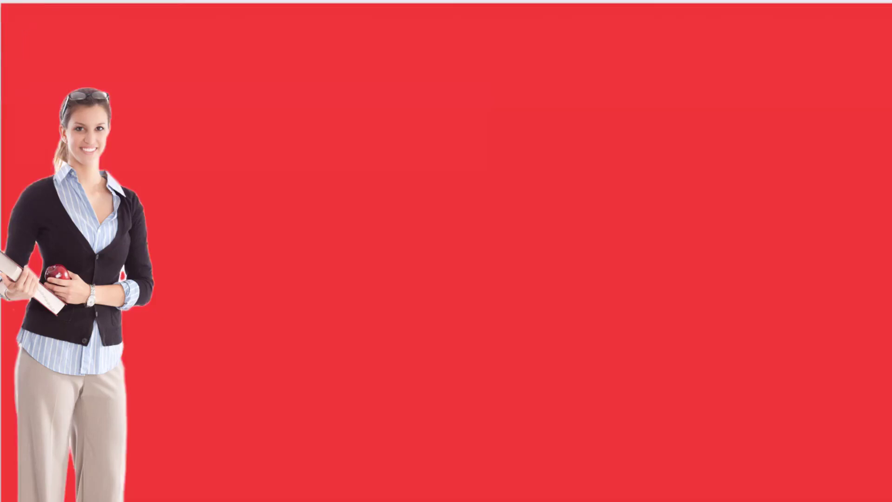